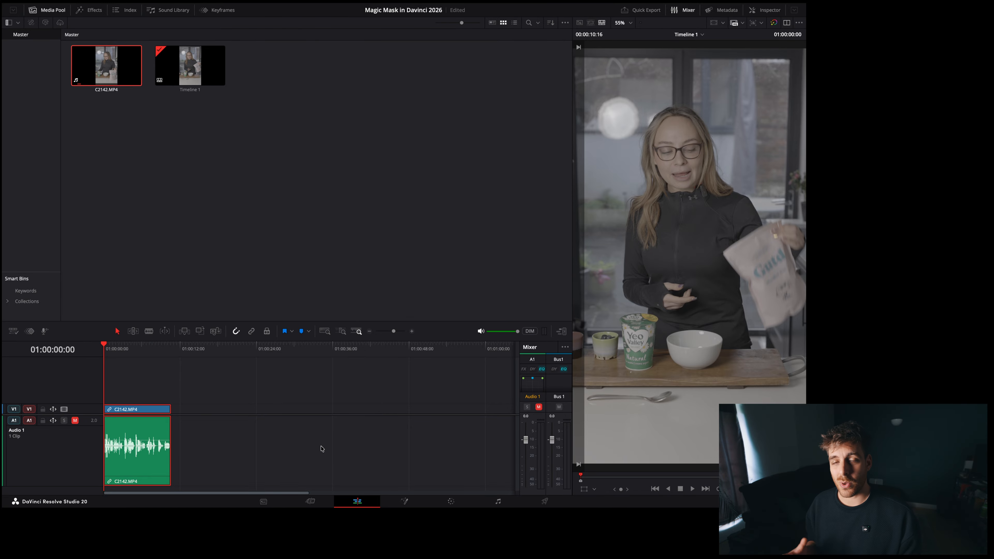
# Open the C2142.MP4 clip from the timeline in the Fusion page and show only the MediaOut1 viewer.
pyautogui.rightClick(143, 409)
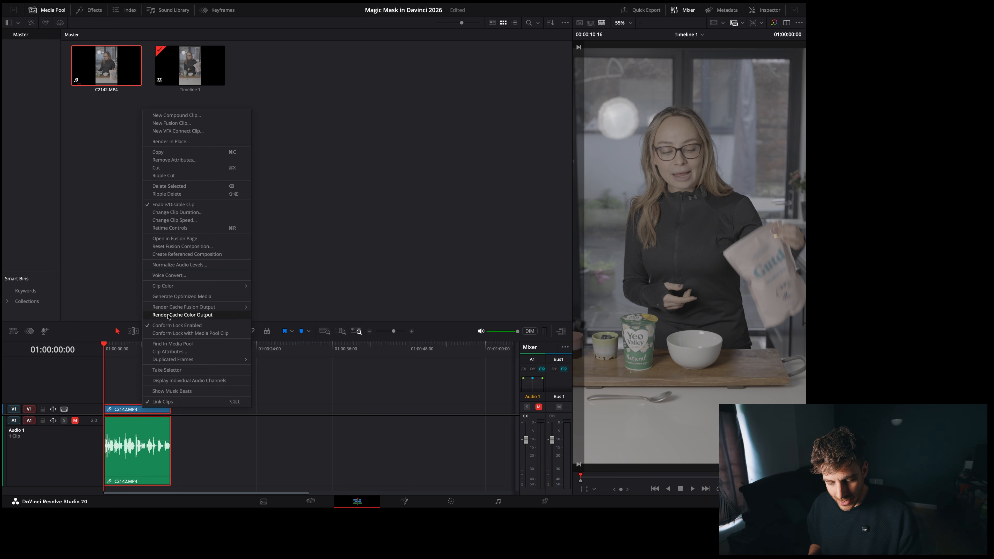
pyautogui.click(177, 238)
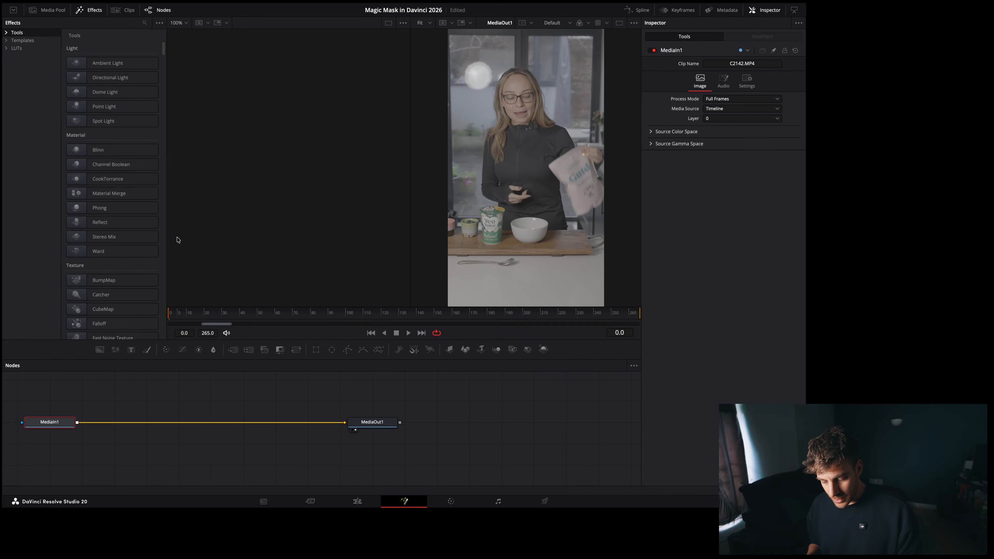
pyautogui.click(303, 395)
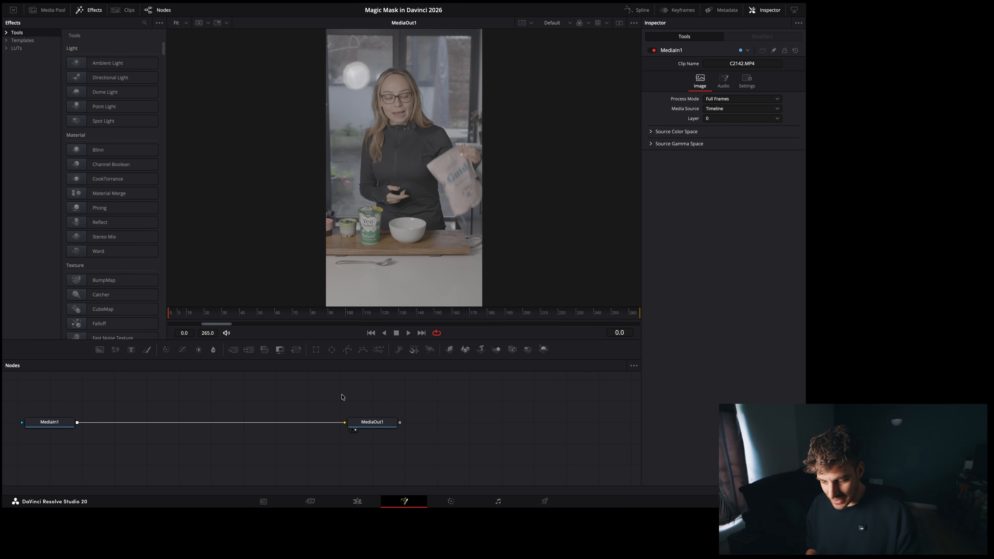
# Add a Magic Mask node and connect it between MediaIn1 and MediaOut1.
pyautogui.hotkey('shift', 'space')
pyautogui.write('Mag')
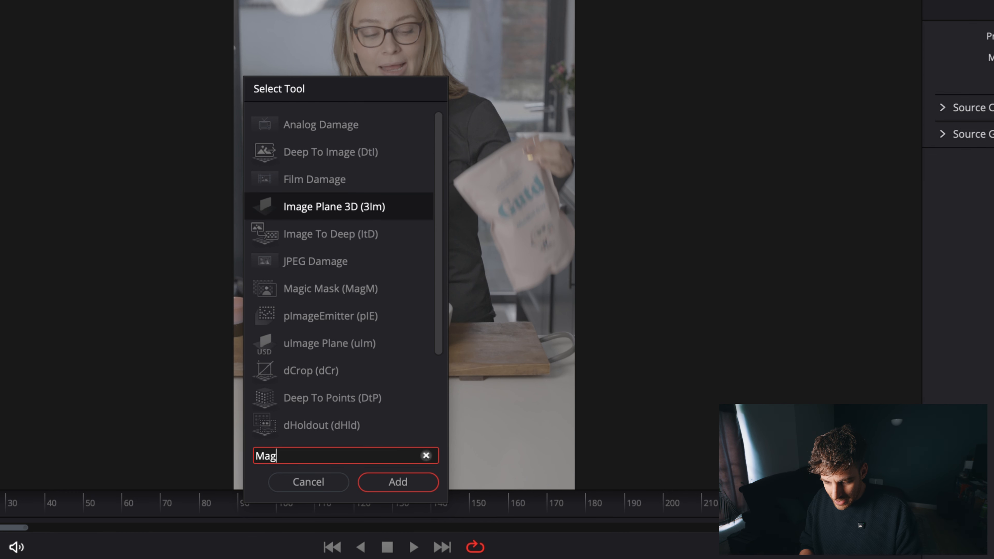
pyautogui.write('i')
pyautogui.press('Return')
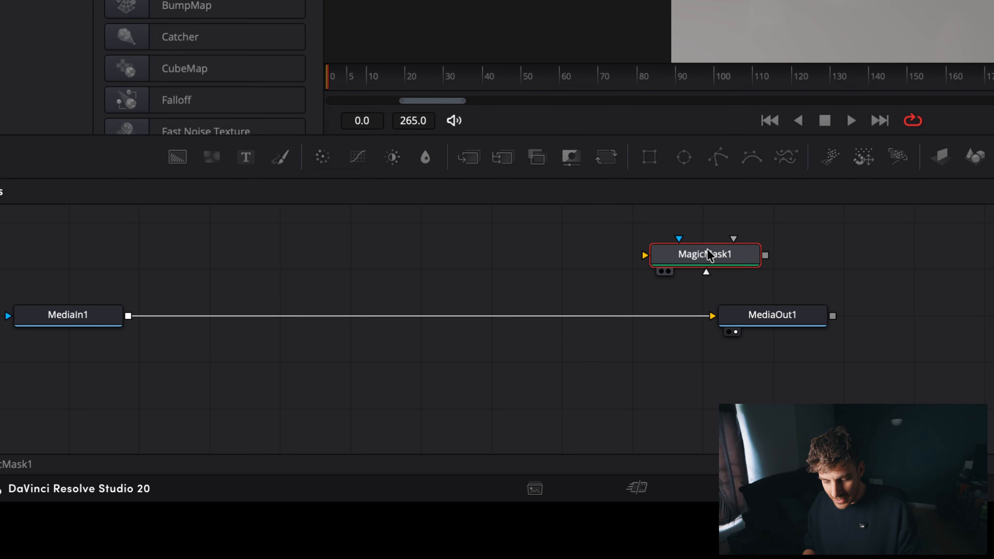
pyautogui.moveTo(709, 258); pyautogui.dragTo(411, 318)
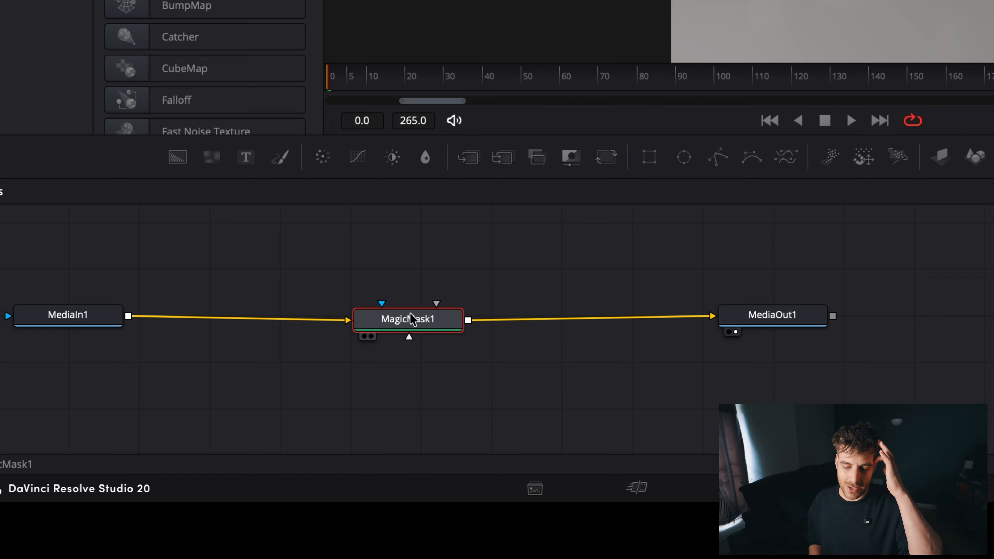
pyautogui.moveTo(411, 317); pyautogui.dragTo(407, 303)
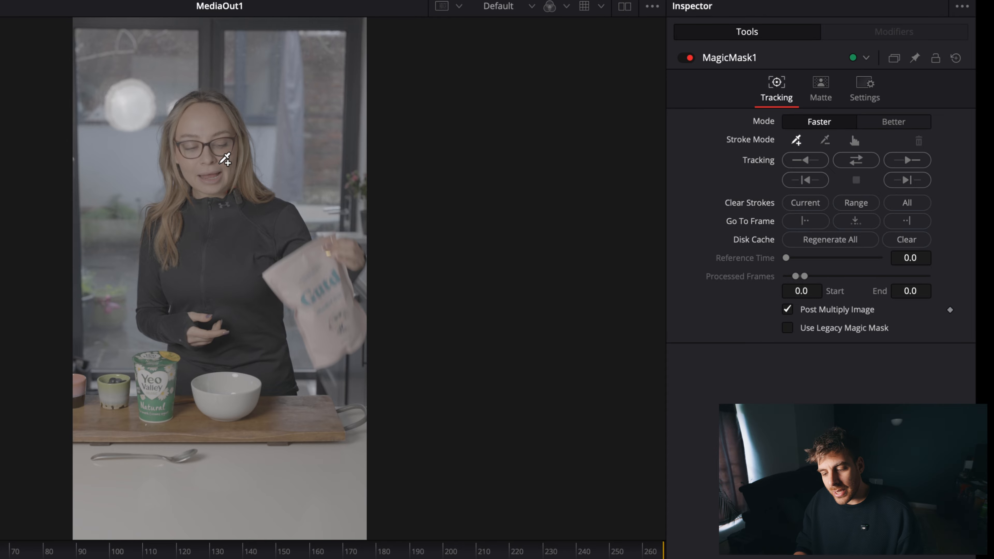
# Place include points on the woman's face, hair and black top to mask her.
pyautogui.click(213, 148)
pyautogui.click(215, 168)
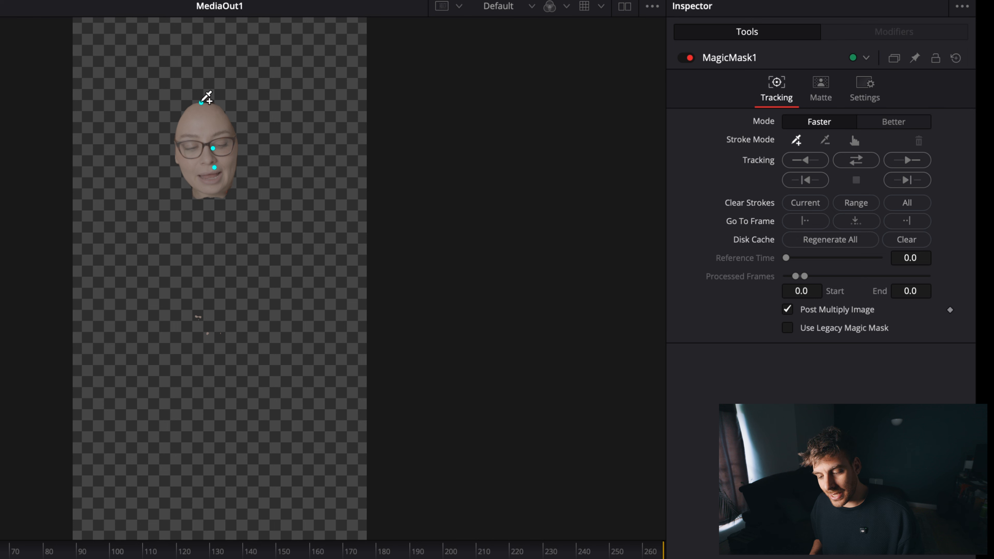
pyautogui.click(202, 265)
pyautogui.click(184, 214)
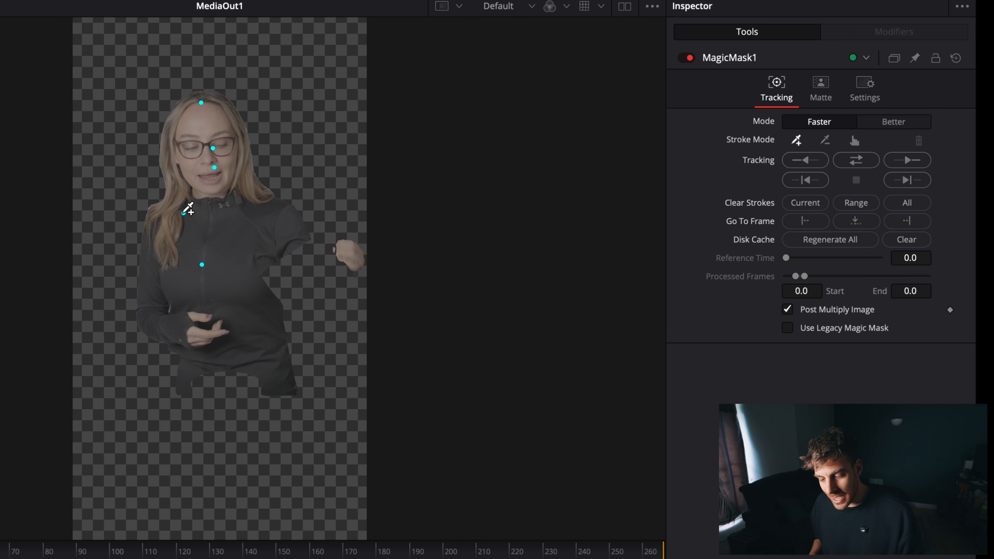
pyautogui.click(259, 238)
# Extend the mask with include points on the held bag, the woman's waist, the bowl, the wooden board and the table.
pyautogui.click(316, 301)
pyautogui.click(250, 365)
pyautogui.click(234, 447)
pyautogui.click(228, 412)
pyautogui.click(299, 430)
pyautogui.click(340, 505)
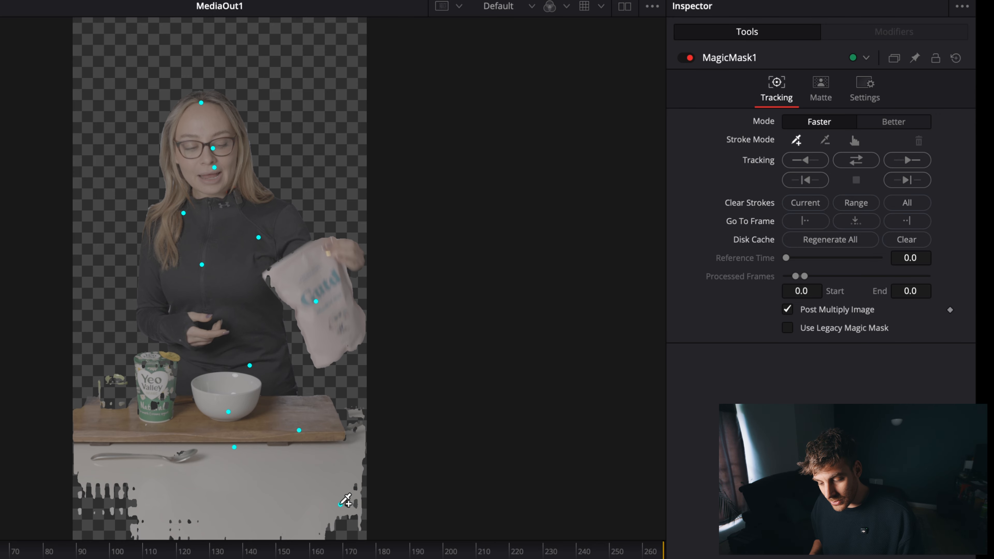
pyautogui.click(120, 510)
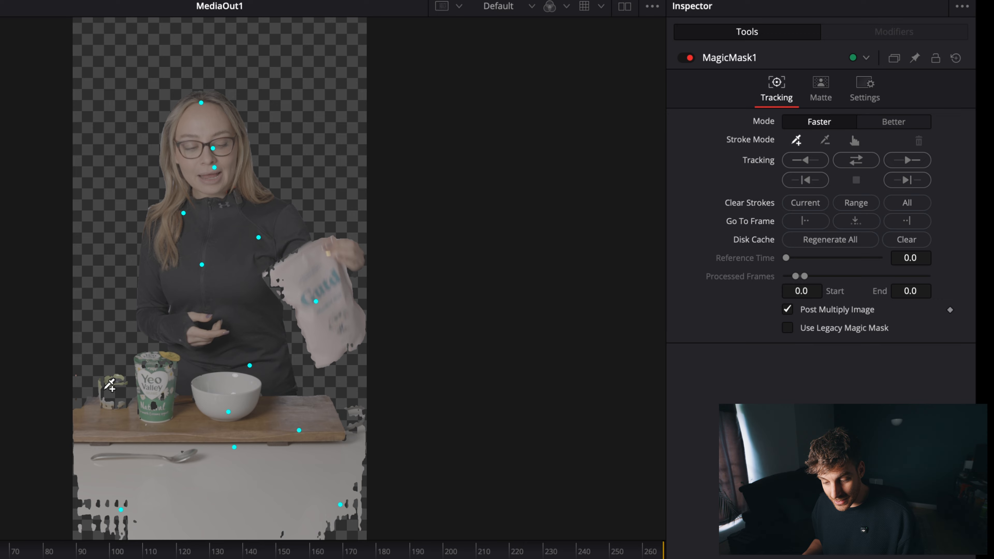
# Fill the mask's gaps with include points on the small pot beside the yoghurt and on the held bag.
pyautogui.click(111, 394)
pyautogui.click(337, 336)
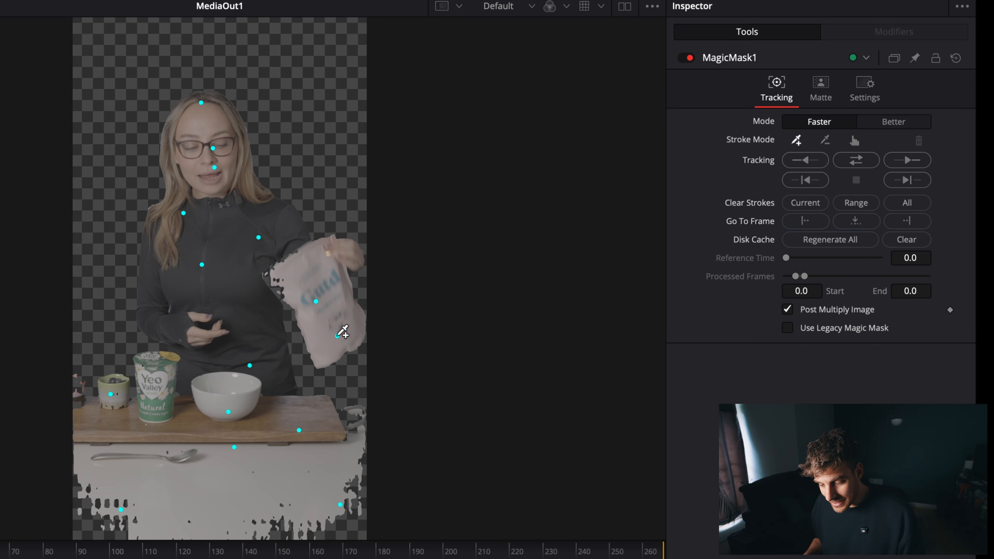
pyautogui.click(294, 296)
pyautogui.click(284, 288)
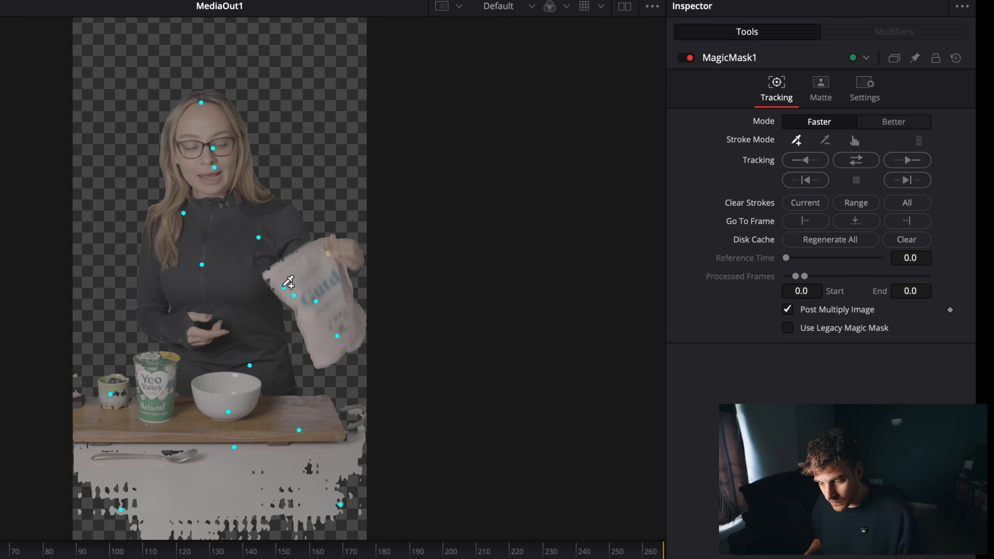
# Place exclude points on the background around the woman to keep it out of the mask.
pyautogui.click(825, 143)
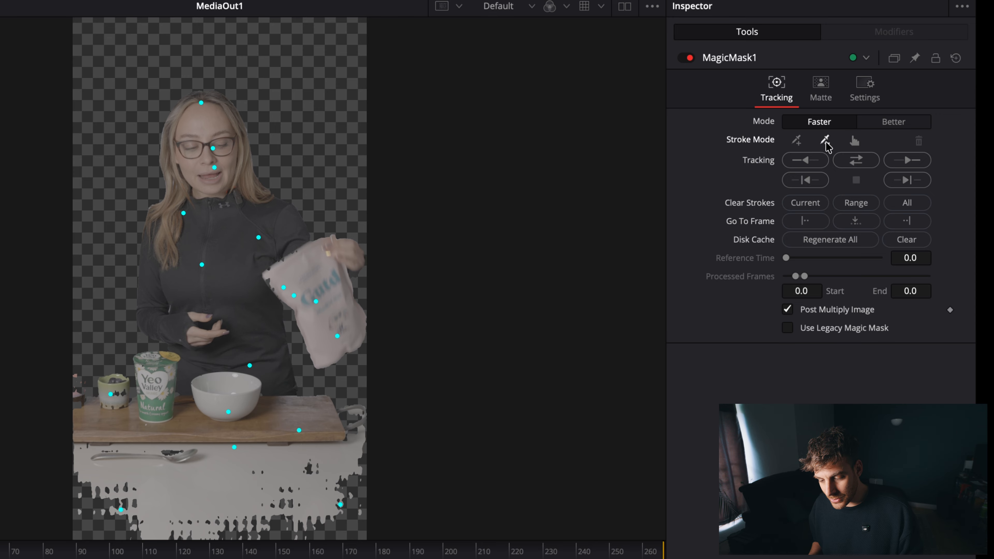
pyautogui.click(328, 45)
pyautogui.click(112, 50)
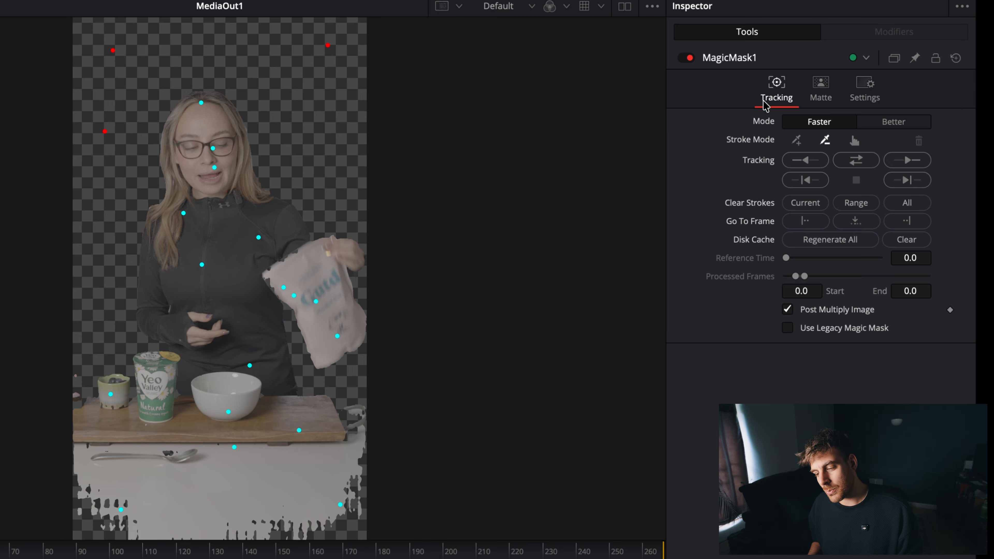
pyautogui.click(800, 137)
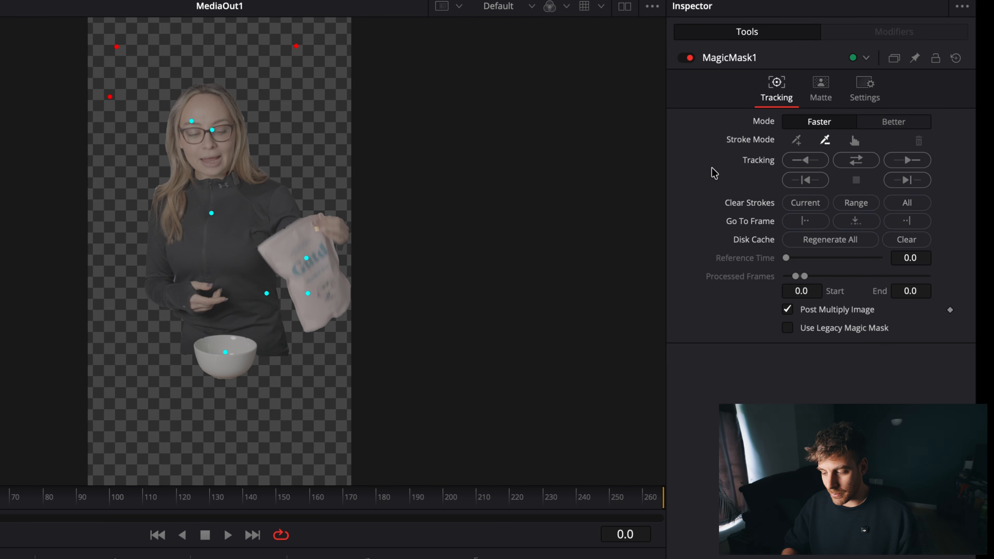
# Set the Magic Mask mode to Better with a refine range of 8 and track forward then reverse.
pyautogui.click(910, 125)
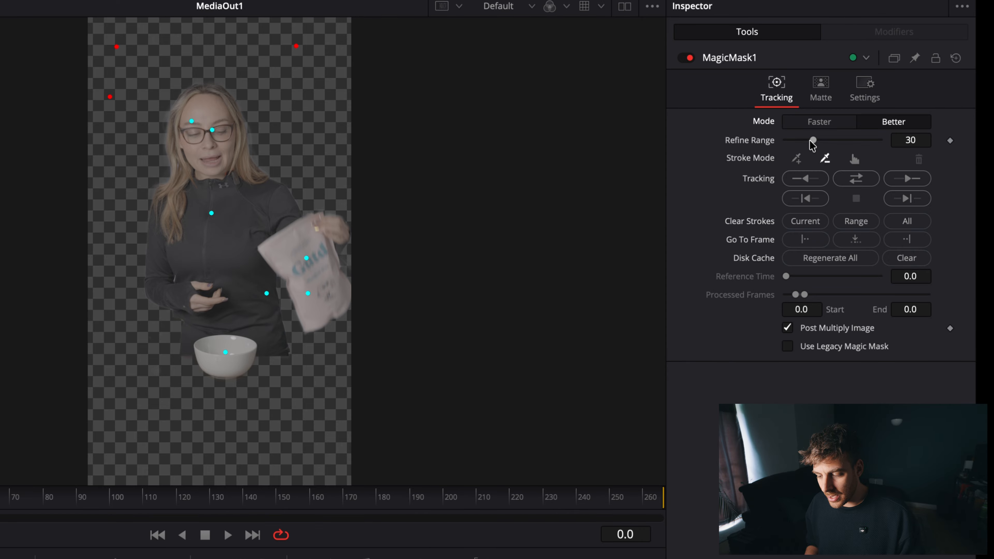
pyautogui.moveTo(810, 141)
pyautogui.mouseDown()
pyautogui.moveTo(785, 142)
pyautogui.moveTo(894, 139)
pyautogui.moveTo(773, 144)
pyautogui.moveTo(795, 148)
pyautogui.mouseUp()
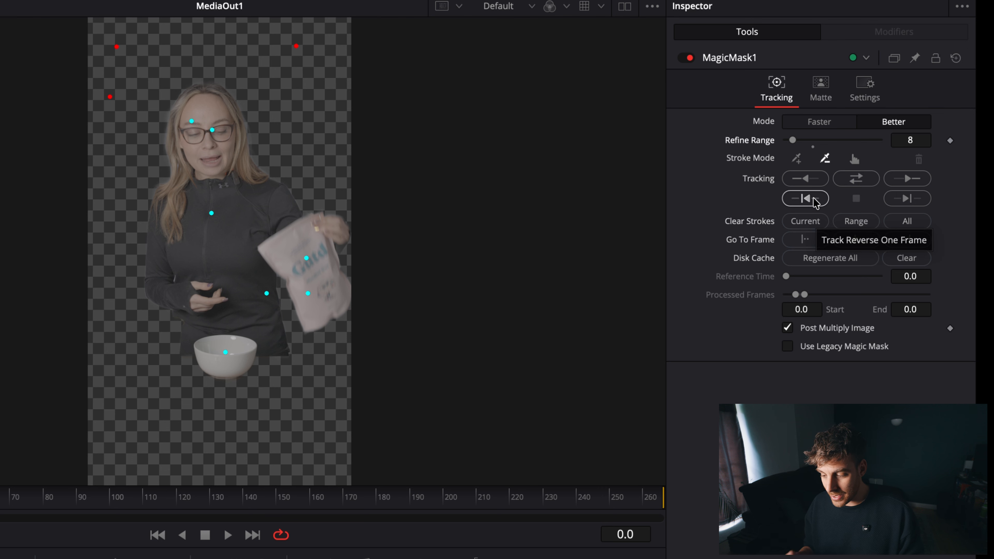
pyautogui.click(864, 179)
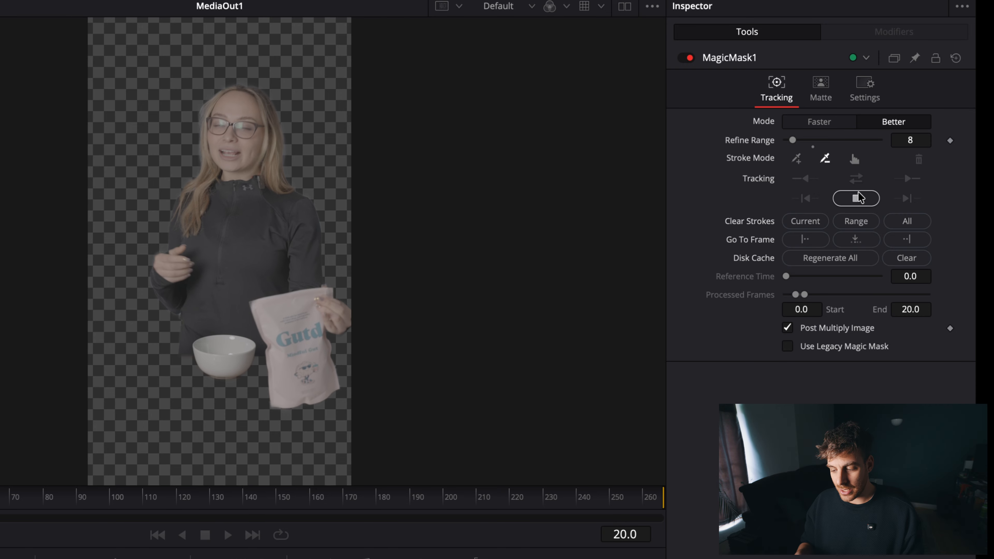
# Stop tracking, correct frame 22 with include points on the face, top and bag plus a background exclude point, and resume tracking in both directions.
pyautogui.click(856, 201)
pyautogui.click(339, 429)
pyautogui.click(796, 158)
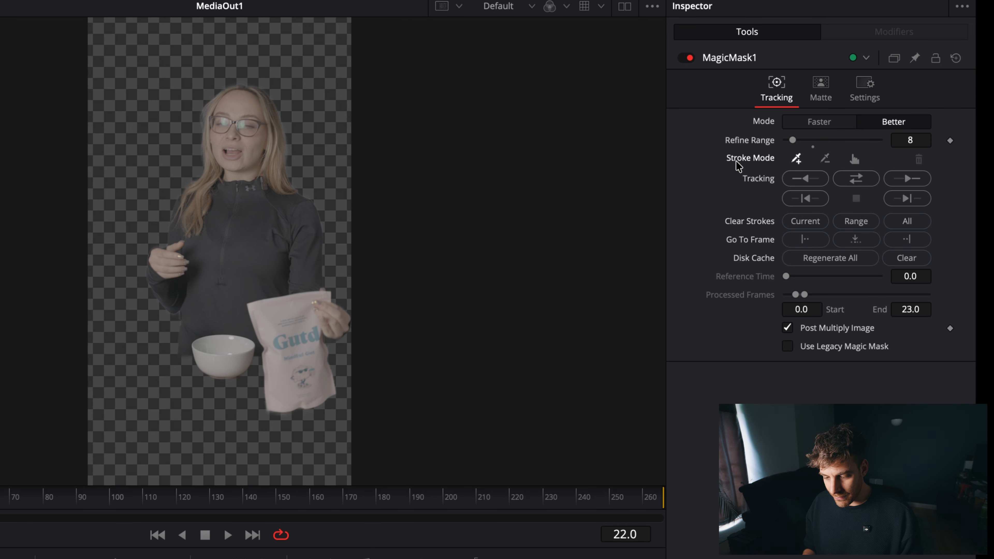
pyautogui.click(234, 145)
pyautogui.click(243, 251)
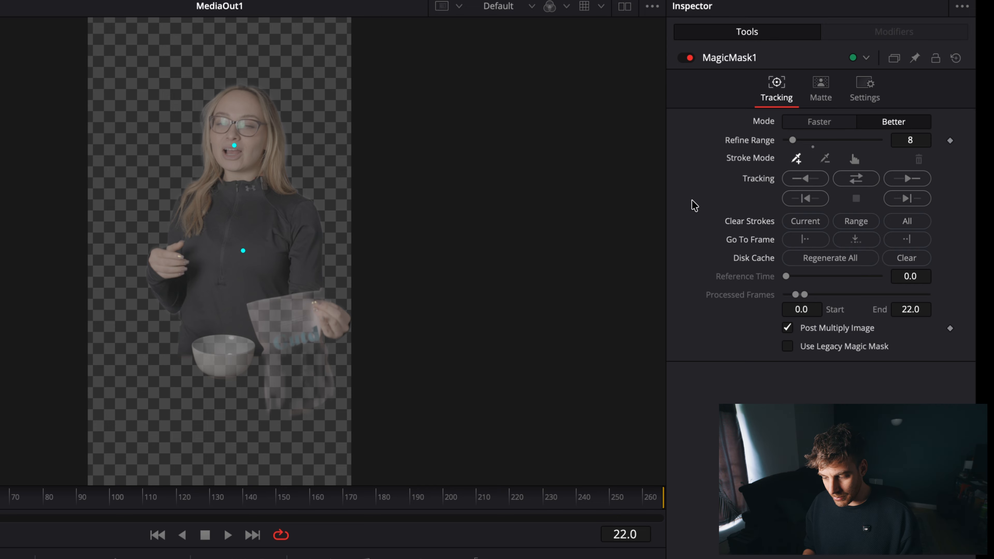
pyautogui.click(290, 385)
pyautogui.click(825, 158)
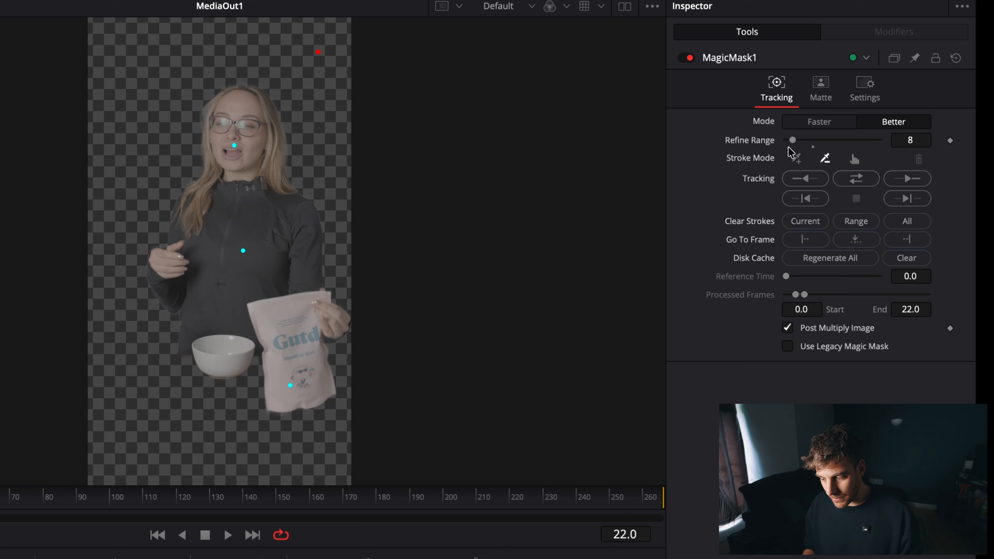
pyautogui.click(859, 183)
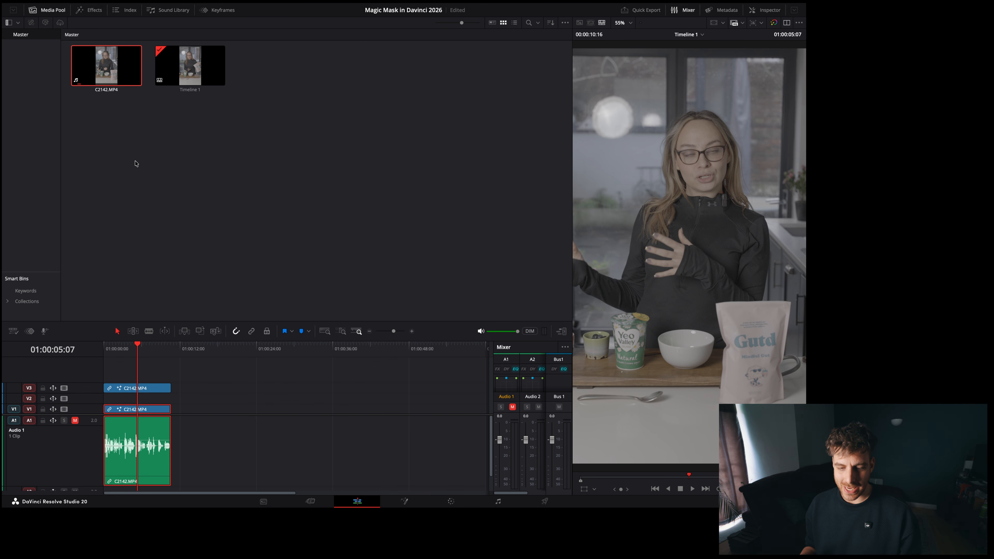
# Place a basic Text title on track V2 between the two clips and replace its wording with "CO".
pyautogui.click(90, 8)
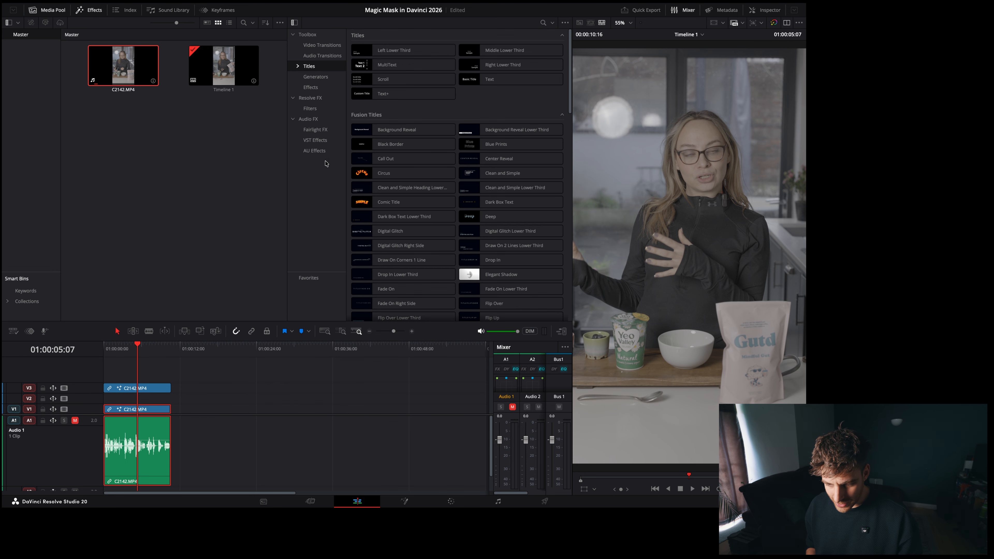
pyautogui.moveTo(489, 80); pyautogui.dragTo(150, 402)
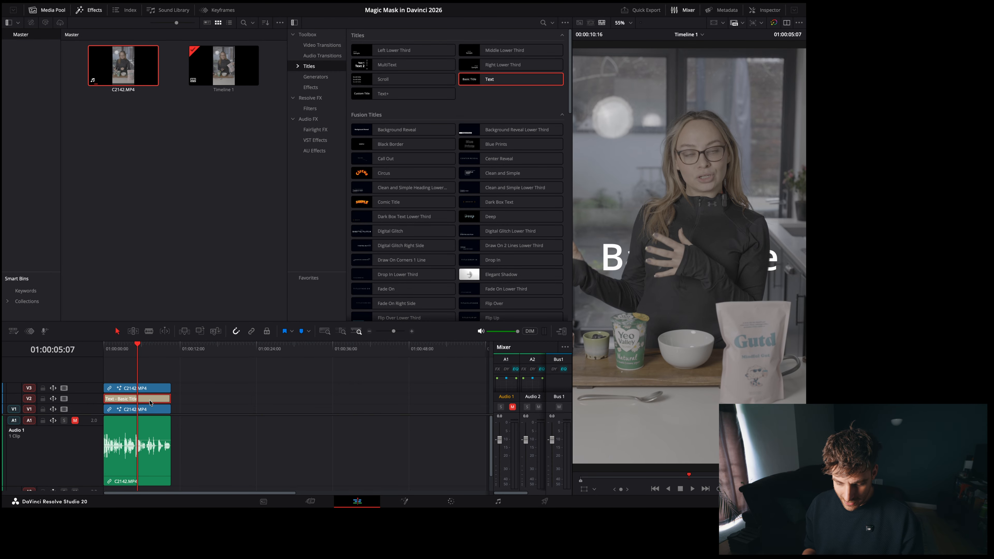
pyautogui.click(761, 14)
pyautogui.click(701, 100)
pyautogui.hotkey('ctrl', 'a')
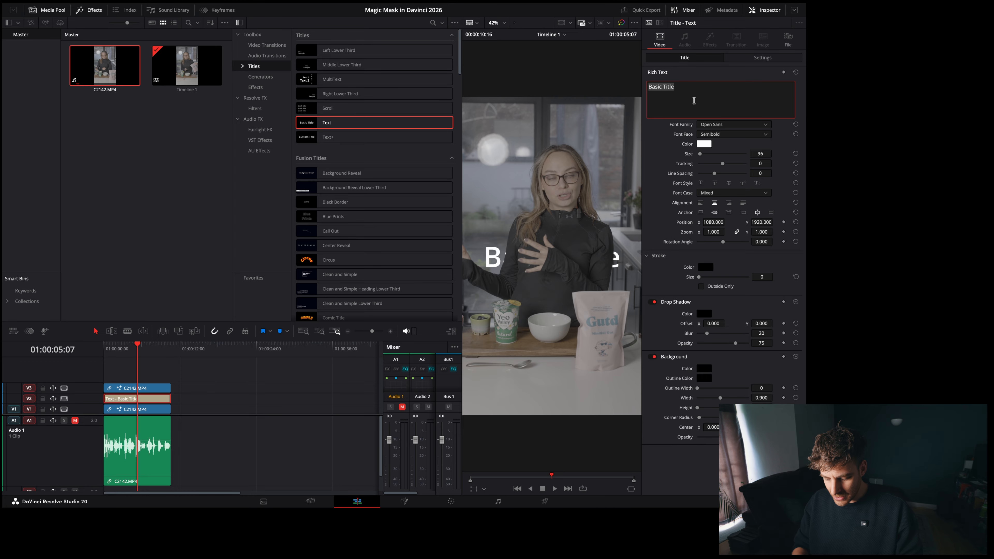
pyautogui.write('CO')
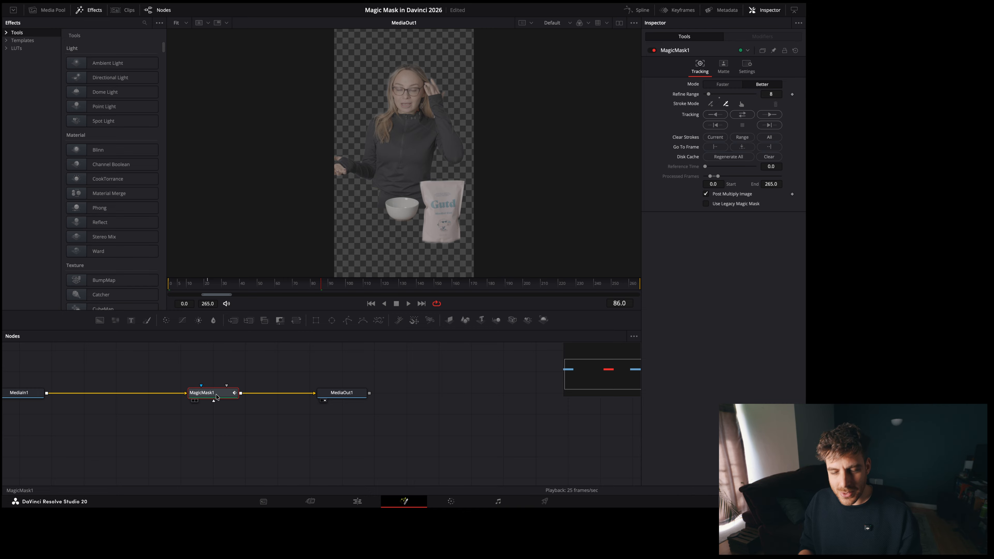
# Replace the Magic Mask node with a new one between MediaIn1 and MediaOut1 and enable Use Legacy Magic Mask.
pyautogui.press('Delete')
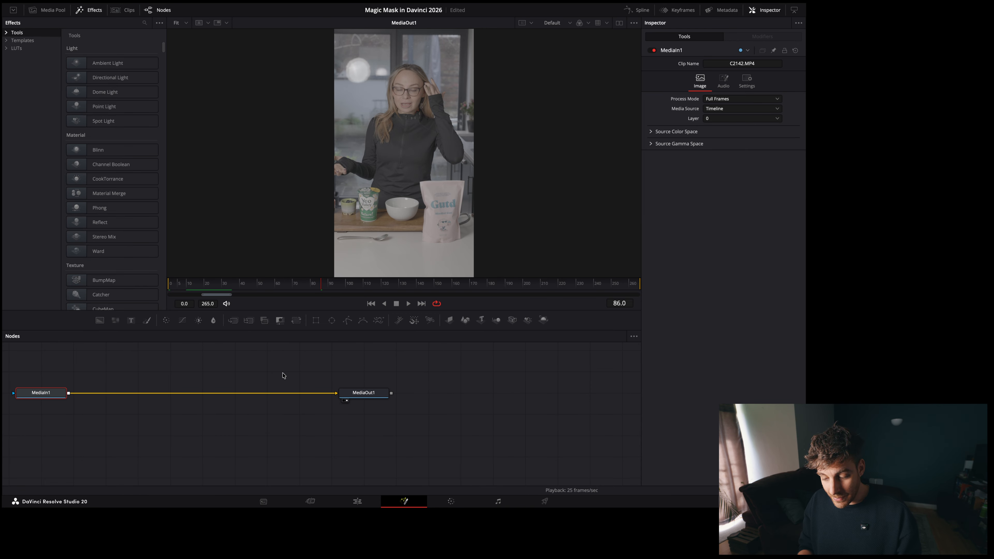
pyautogui.hotkey('shift', 'space')
pyautogui.write('Magi')
pyautogui.press('Return')
pyautogui.moveTo(101, 392); pyautogui.dragTo(226, 397)
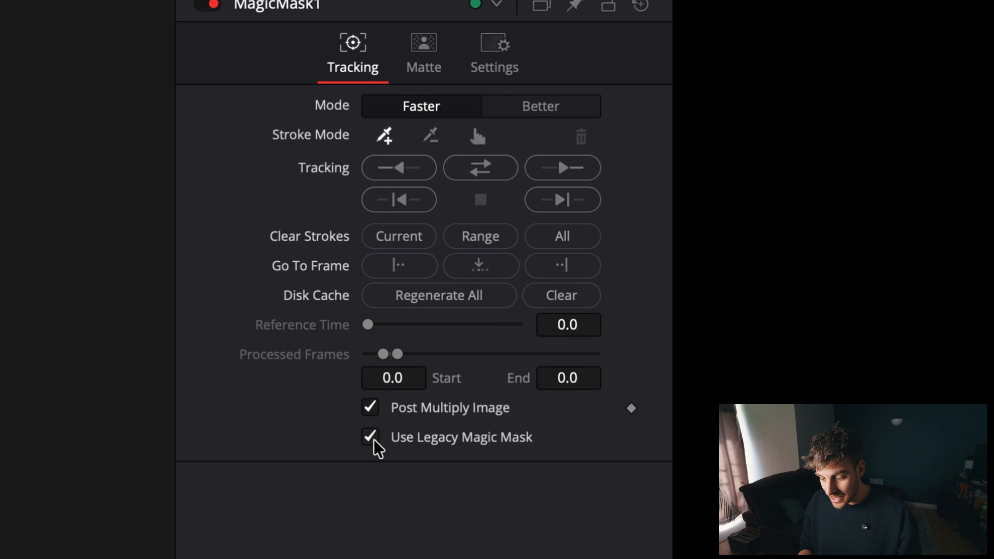
# Draw include strokes over the woman, bowl, board and table, and exclude strokes over the background above the small pot.
pyautogui.moveTo(235, 182); pyautogui.dragTo(201, 360)
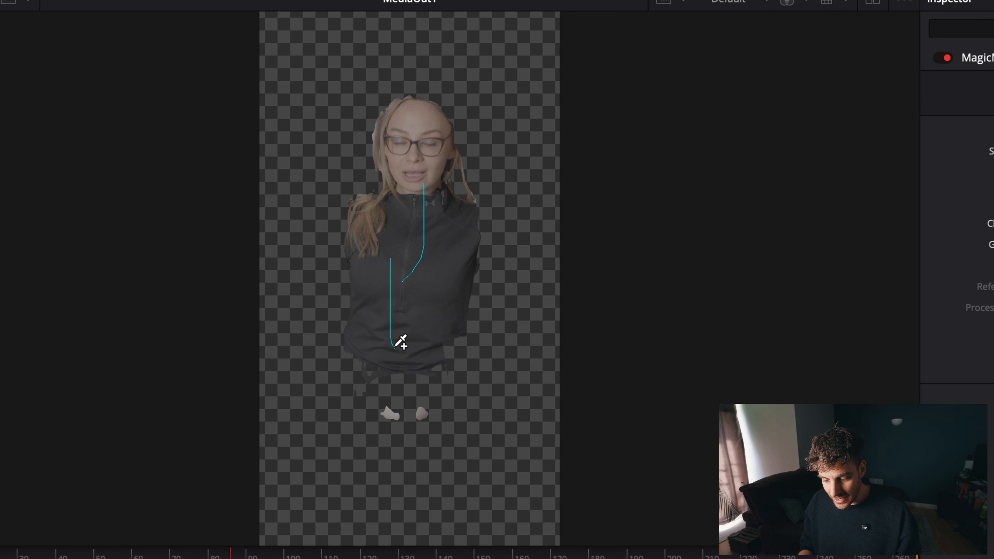
pyautogui.moveTo(410, 372)
pyautogui.mouseDown()
pyautogui.moveTo(402, 448)
pyautogui.moveTo(488, 438)
pyautogui.moveTo(605, 454)
pyautogui.mouseUp()
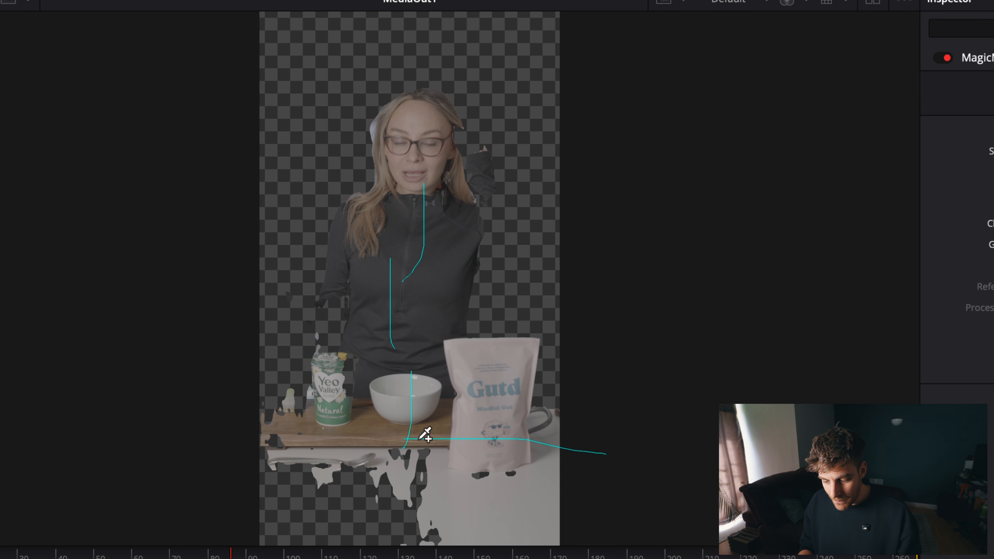
pyautogui.moveTo(419, 441); pyautogui.dragTo(206, 441)
pyautogui.moveTo(300, 459); pyautogui.dragTo(406, 540)
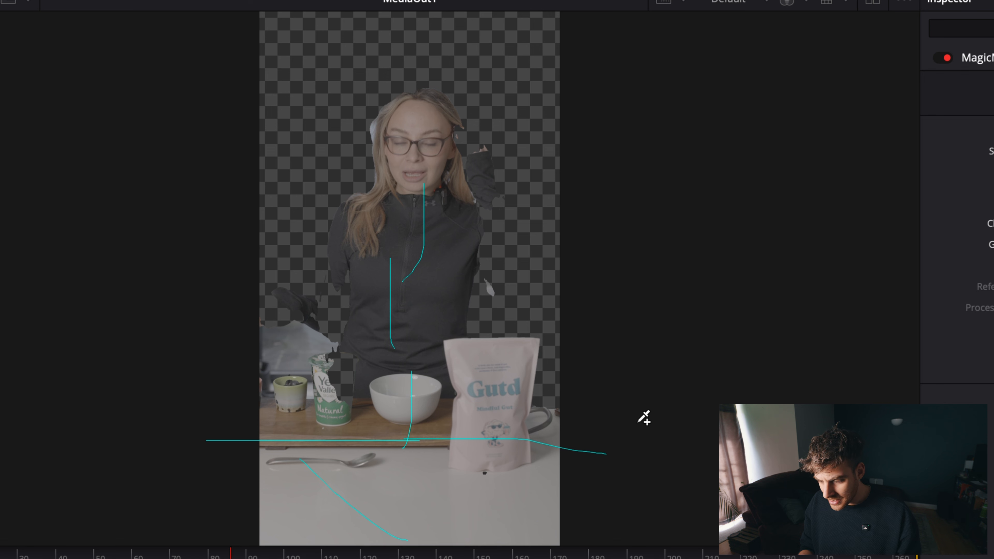
pyautogui.moveTo(299, 348); pyautogui.dragTo(299, 204)
pyautogui.moveTo(290, 312)
pyautogui.mouseDown()
pyautogui.moveTo(282, 360)
pyautogui.moveTo(298, 254)
pyautogui.mouseUp()
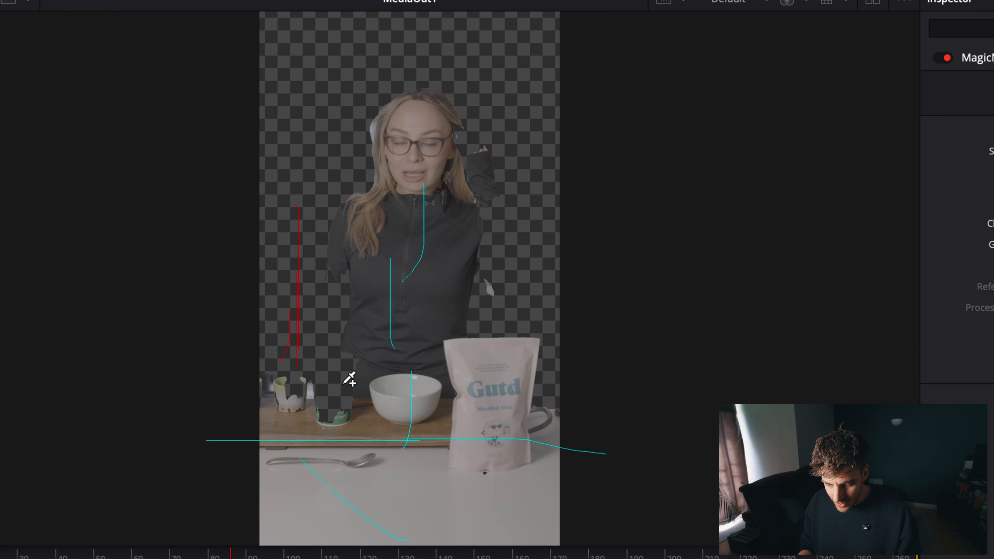
# Add include strokes on the pots, bag and arms, and exclude strokes behind the small pot and beside the woman's head.
pyautogui.moveTo(343, 383); pyautogui.dragTo(343, 465)
pyautogui.moveTo(283, 393)
pyautogui.mouseDown()
pyautogui.moveTo(320, 418)
pyautogui.moveTo(278, 430)
pyautogui.mouseUp()
pyautogui.moveTo(486, 423); pyautogui.dragTo(555, 493)
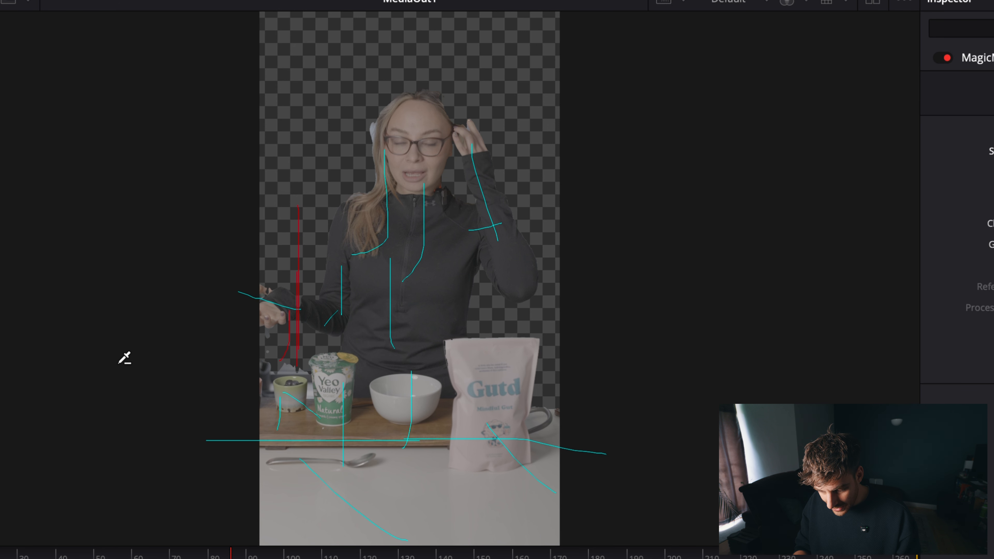
pyautogui.moveTo(290, 372); pyautogui.dragTo(250, 364)
pyautogui.moveTo(347, 154); pyautogui.dragTo(347, 9)
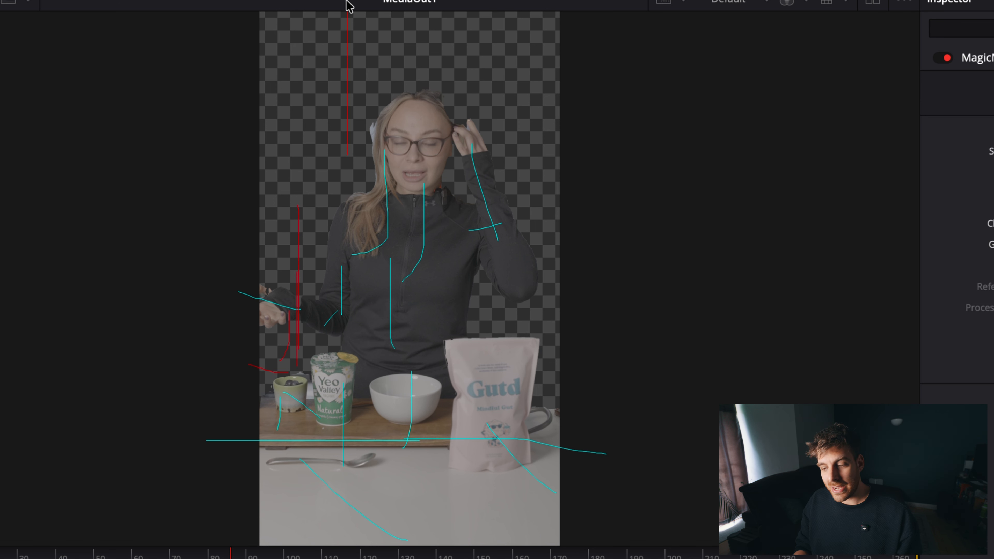
# Draw further include strokes over the woman's face, neck and the hair beside her raised hand.
pyautogui.moveTo(443, 109); pyautogui.dragTo(416, 203)
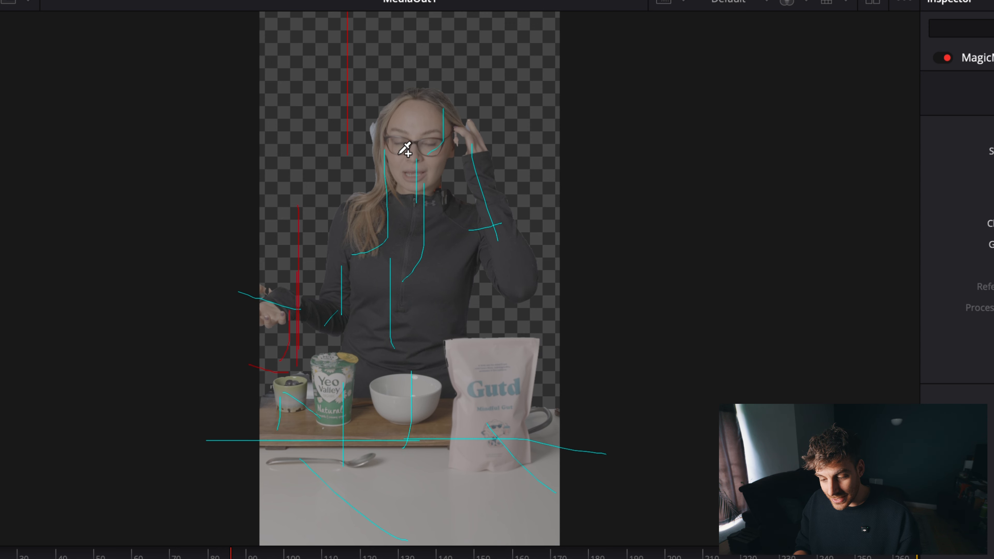
pyautogui.moveTo(451, 143); pyautogui.dragTo(461, 182)
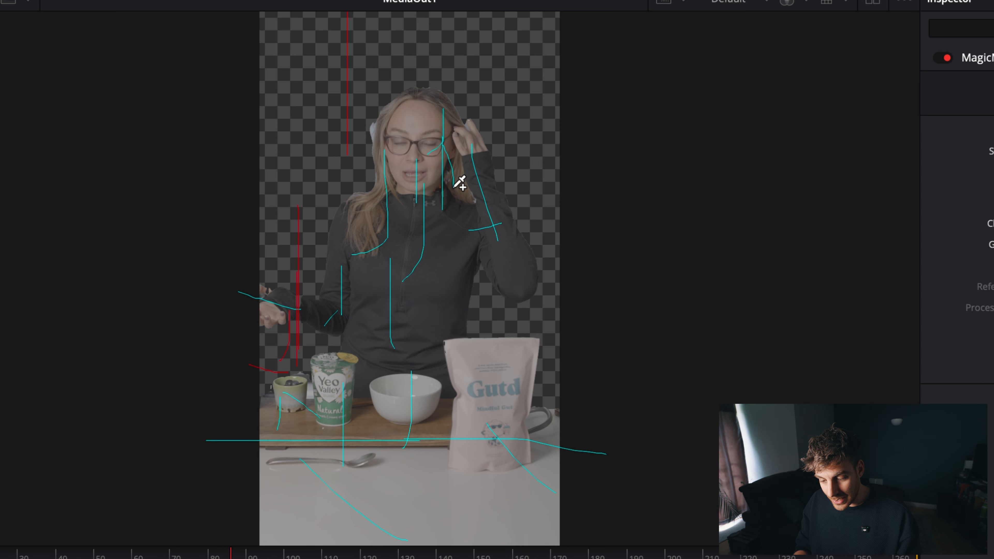
pyautogui.moveTo(450, 144); pyautogui.dragTo(459, 247)
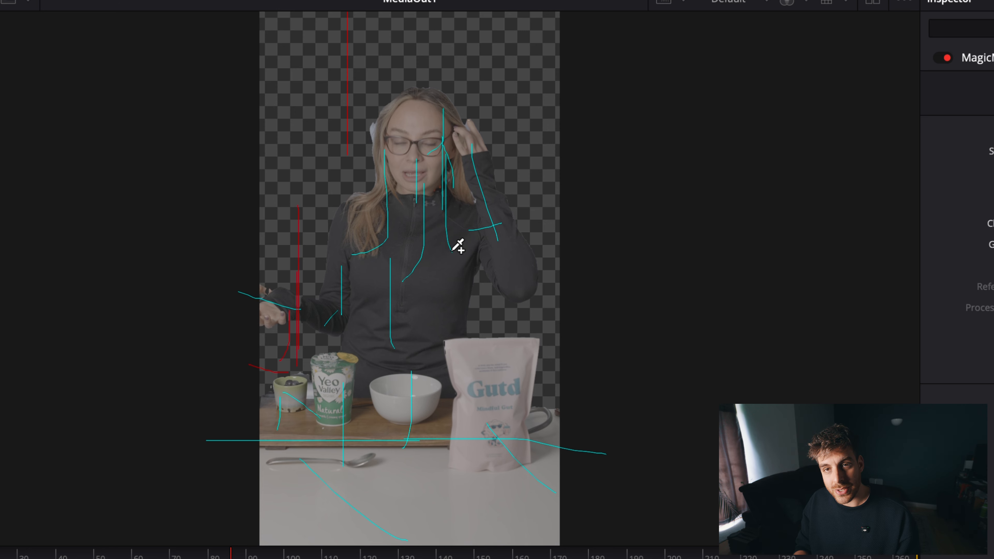